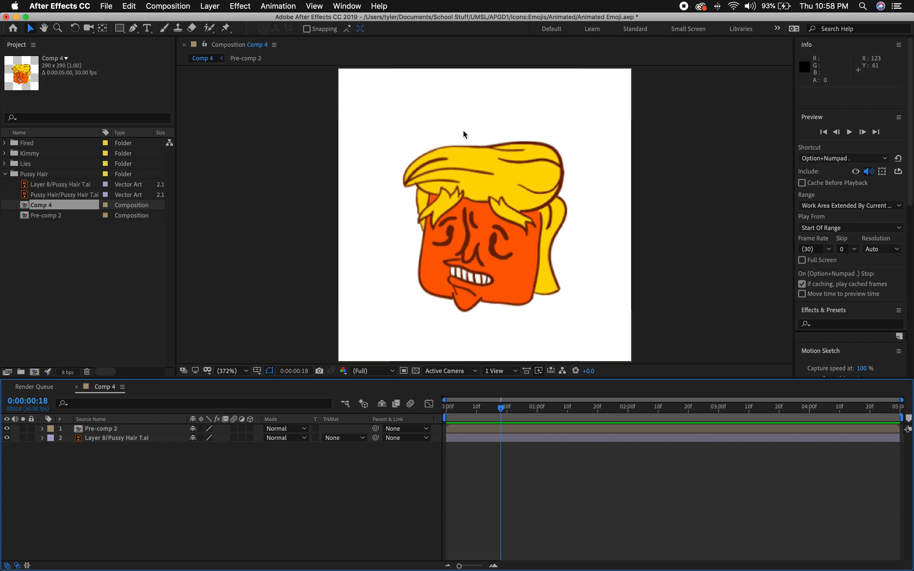
Step: Create a new 300 × 300 px composition at 29.97 fps lasting three seconds with a white background
left_click(67, 252)
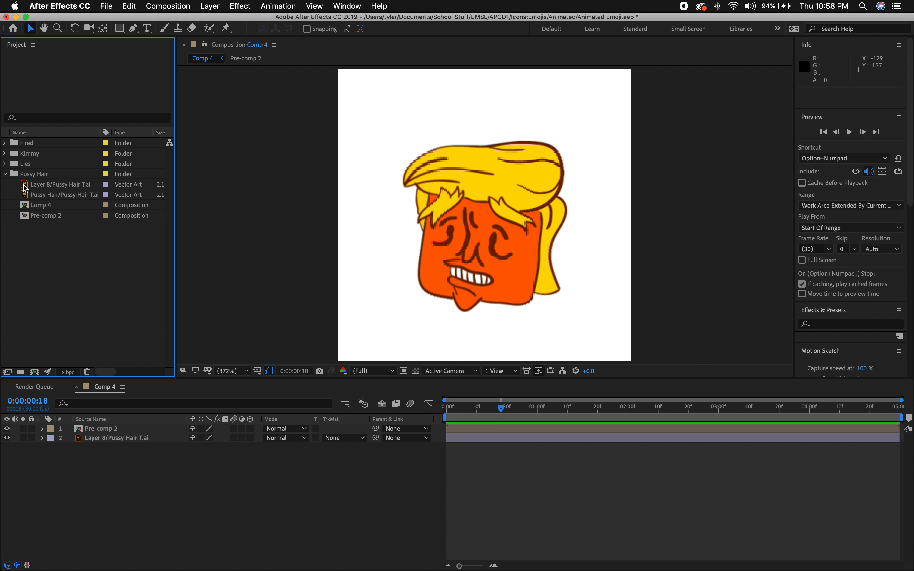
left_click(5, 175)
right_click(82, 224)
left_click(99, 234)
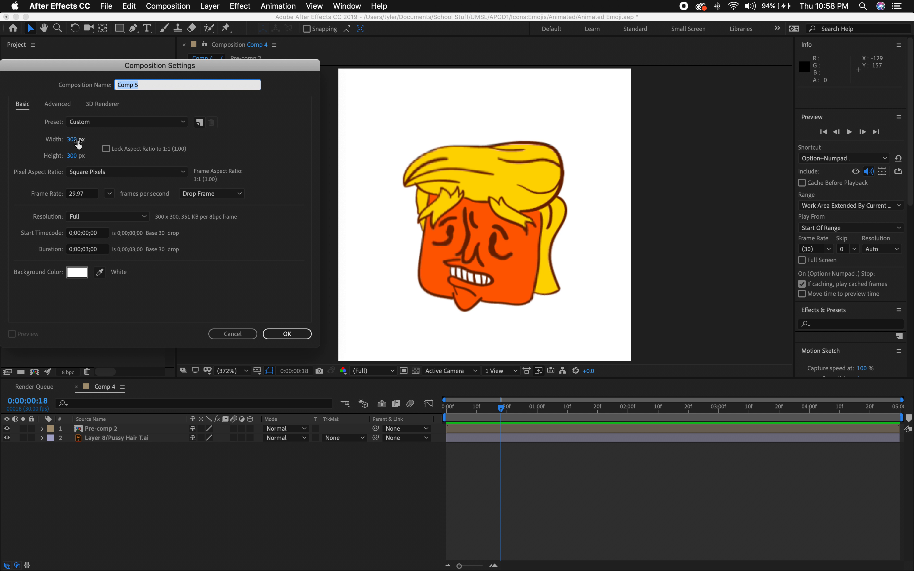
left_click(107, 149)
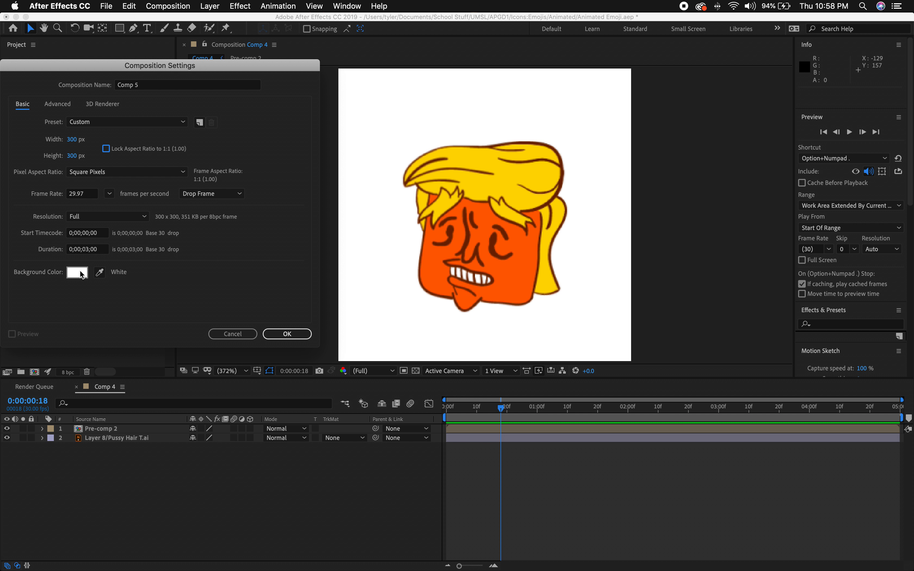
left_click(288, 334)
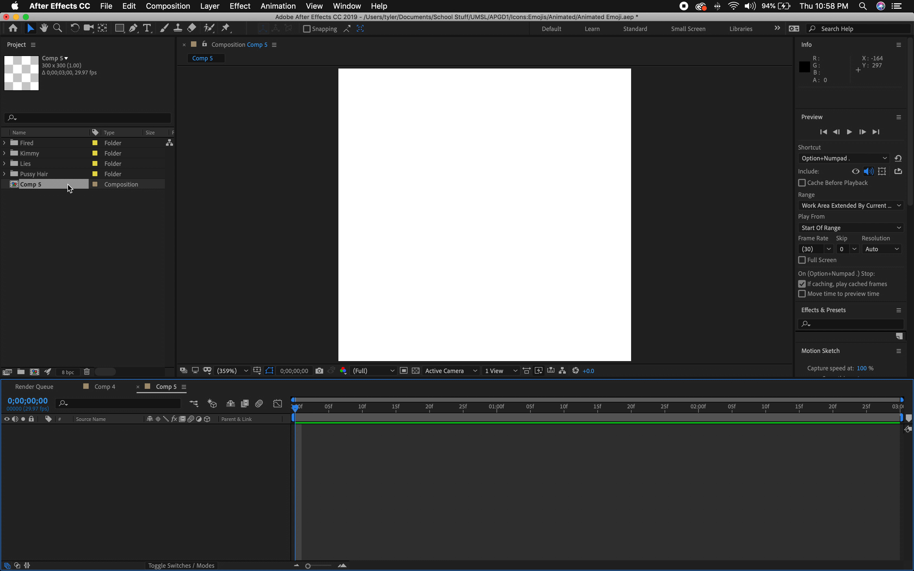
Step: Import only the Pussy Hair layer of Pussy Hair T.ai from the Icons/Emojis folder as footage
key("ctrl+Up")
left_click(203, 147)
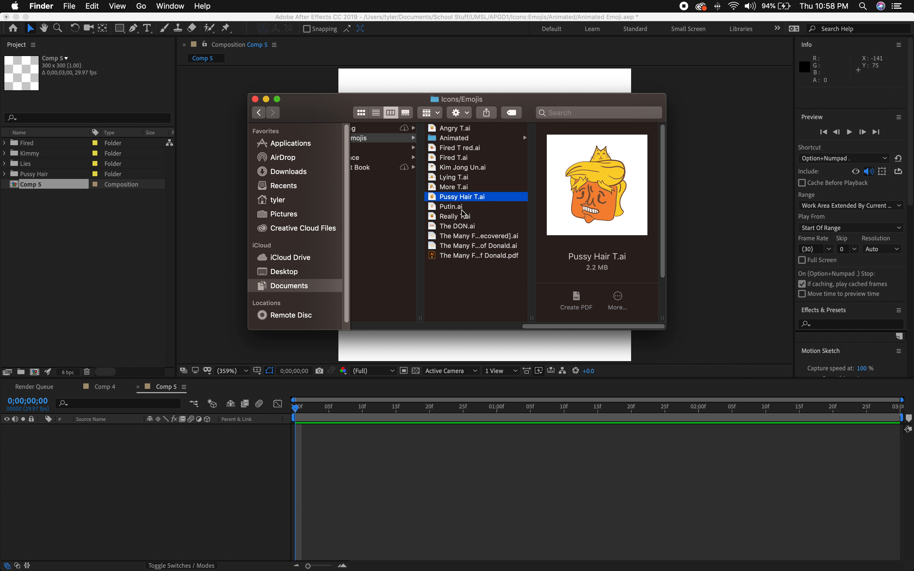
left_click_drag(437, 199, 53, 266)
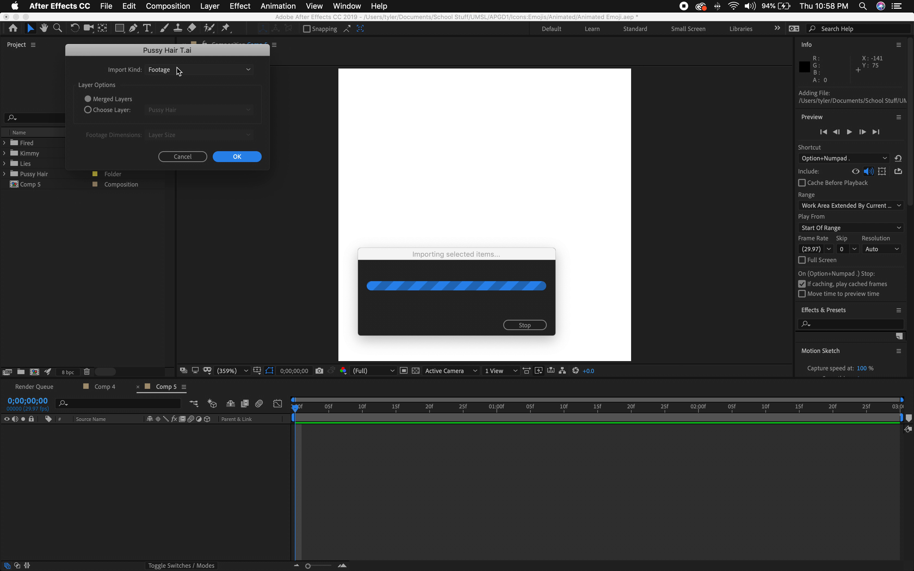
left_click(96, 110)
left_click(208, 110)
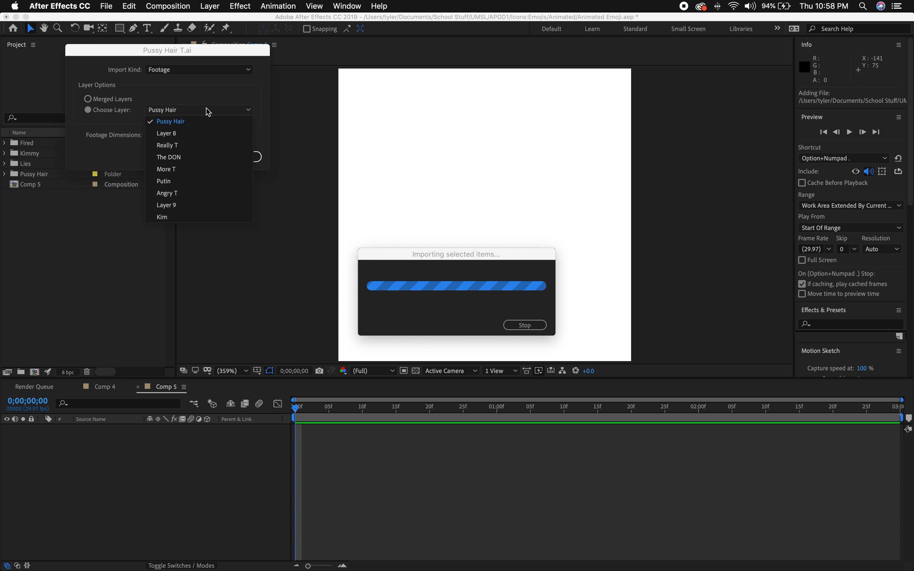
left_click(184, 122)
left_click(244, 158)
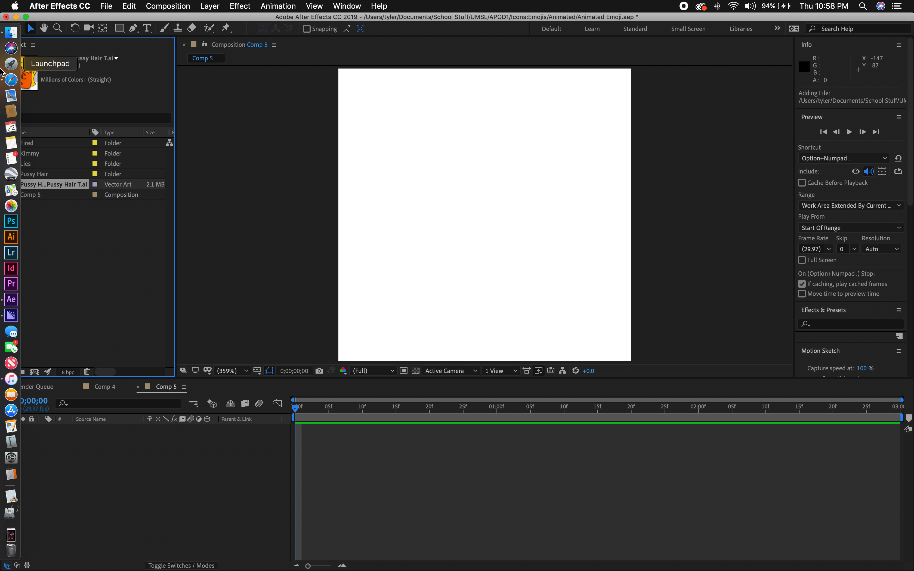
Step: Import Layer 8 of Pussy Hair T.ai as separate footage, with footage dimensions set to Layer Size
right_click(67, 250)
left_click(18, 213)
key("ctrl+Up")
left_click(142, 173)
left_click_drag(456, 195, 55, 219)
left_click(110, 110)
left_click(180, 110)
left_click(180, 135)
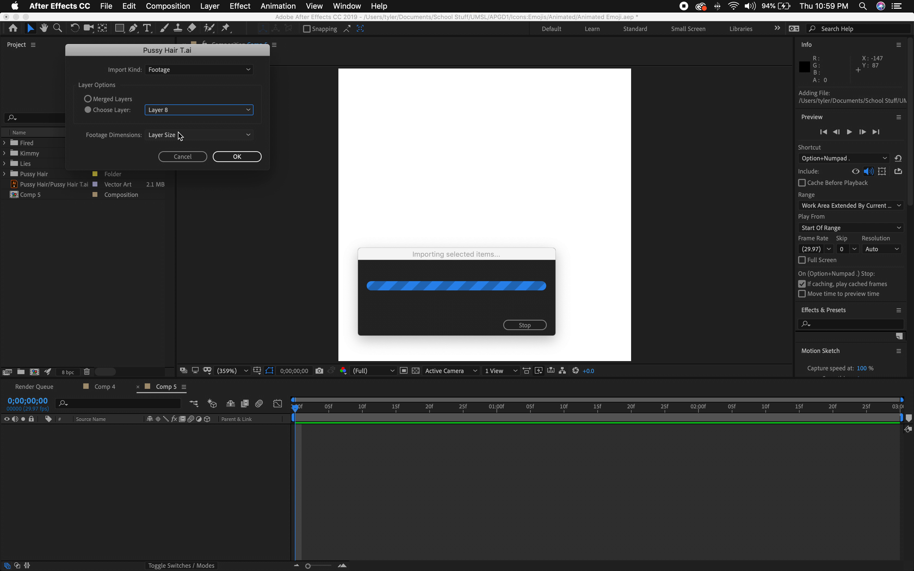
left_click(237, 156)
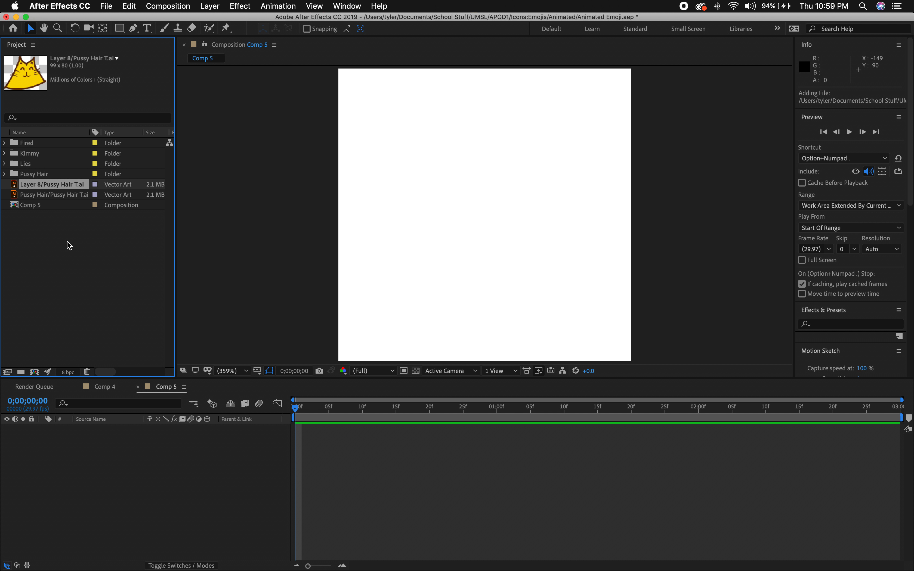
Step: Add both imported artworks to Comp 5 with the Layer 8 cat beneath the head, and scale them together to about 79%
left_click_drag(18, 195, 98, 460)
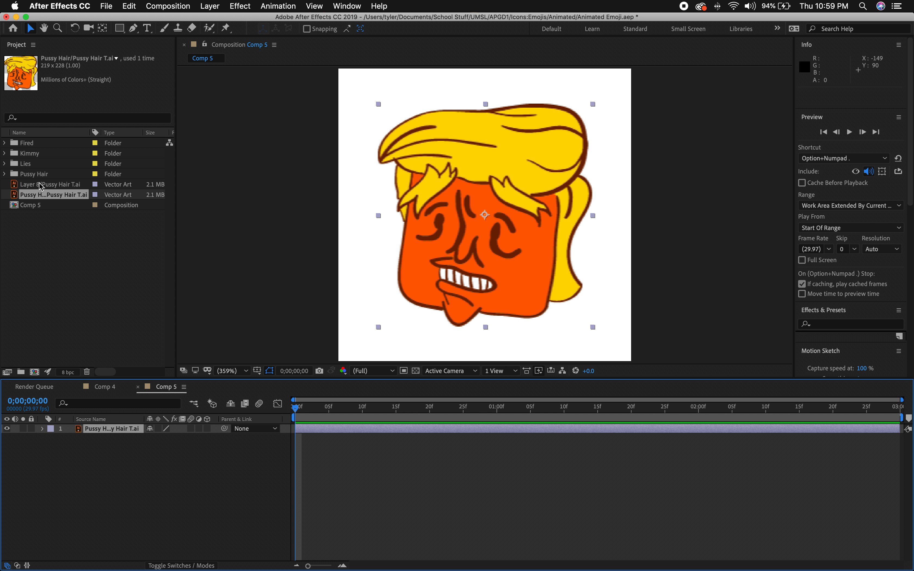
left_click_drag(17, 188, 98, 459)
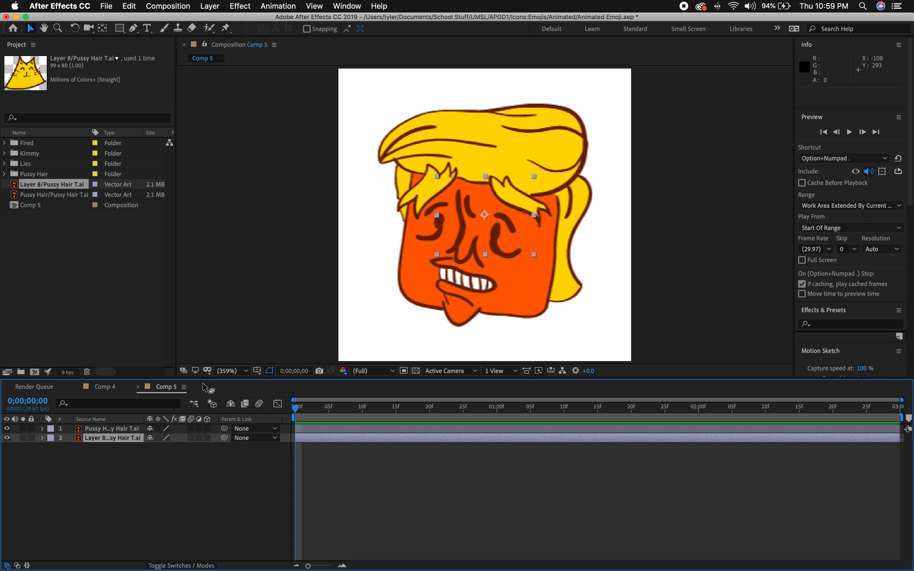
left_click(120, 428, "shift")
left_click_drag(593, 104, 574, 128)
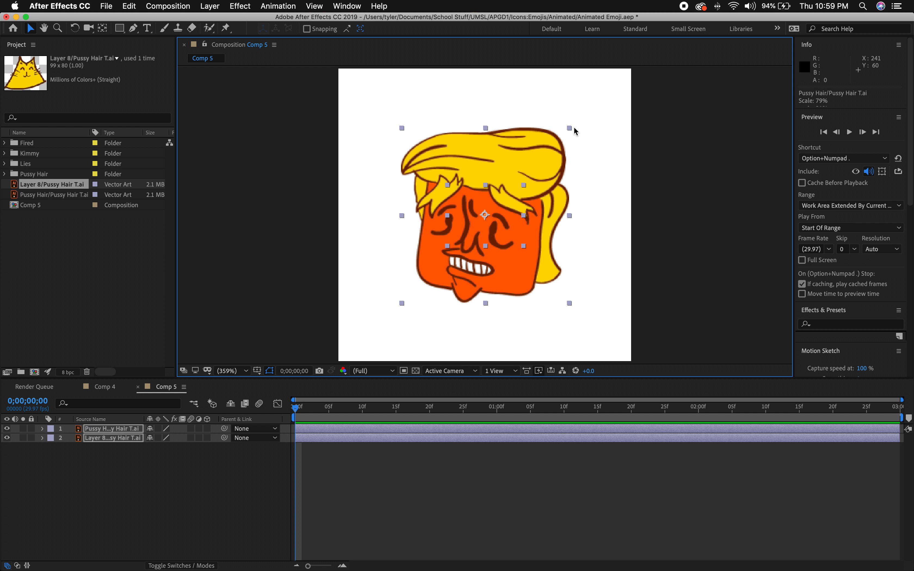
Step: Nudge the head and cat layers down together to leave empty space above the hair
key("Down")
key("Down")
key("Down")
key("Down")
key("Down")
key("Down")
key("Down")
key("Down")
key("Down")
key("Down")
key("Down")
key("Down")
key("Down")
key("Down")
key("Down")
key("Down")
key("Down")
key("Down")
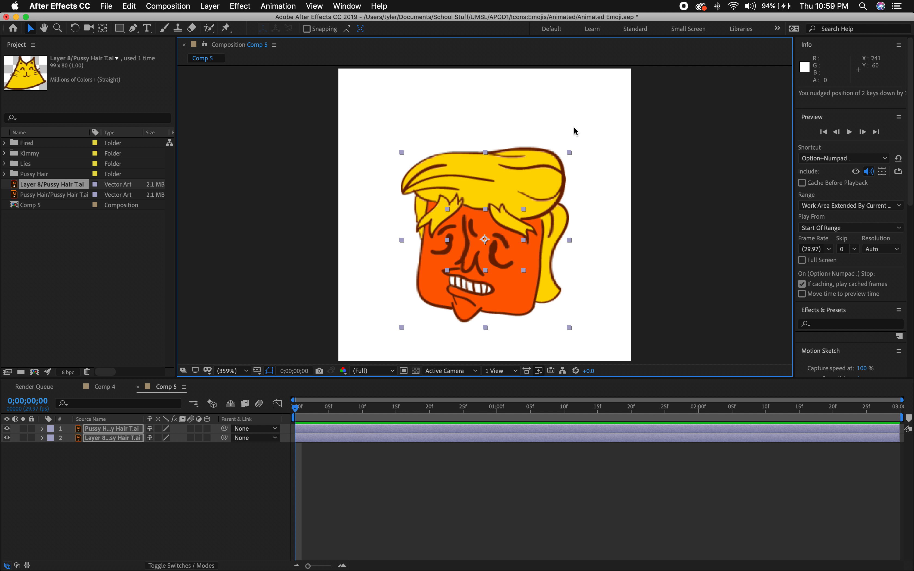
left_click(656, 200)
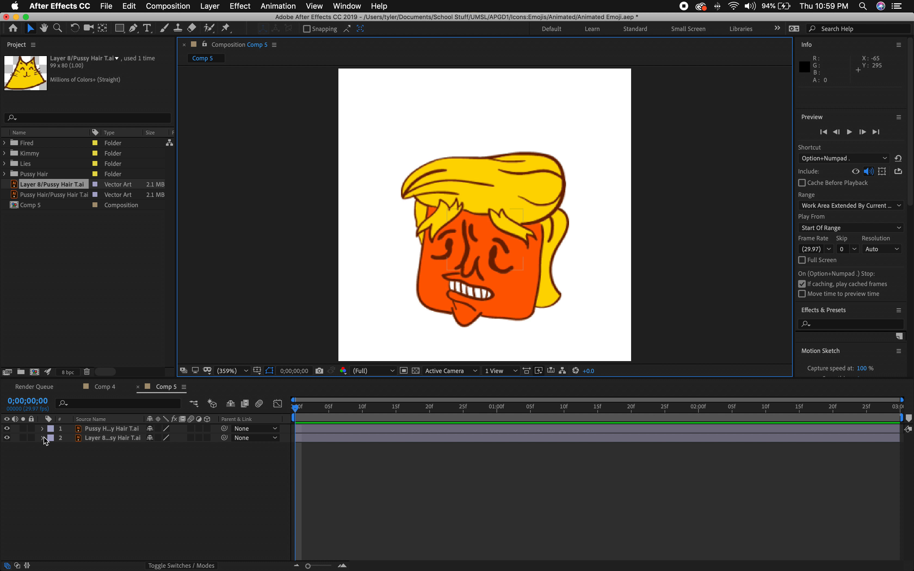
Step: Move the Layer 8 cat up so it peeks out above the hair, at position 155.5, 74.7
left_click(94, 440)
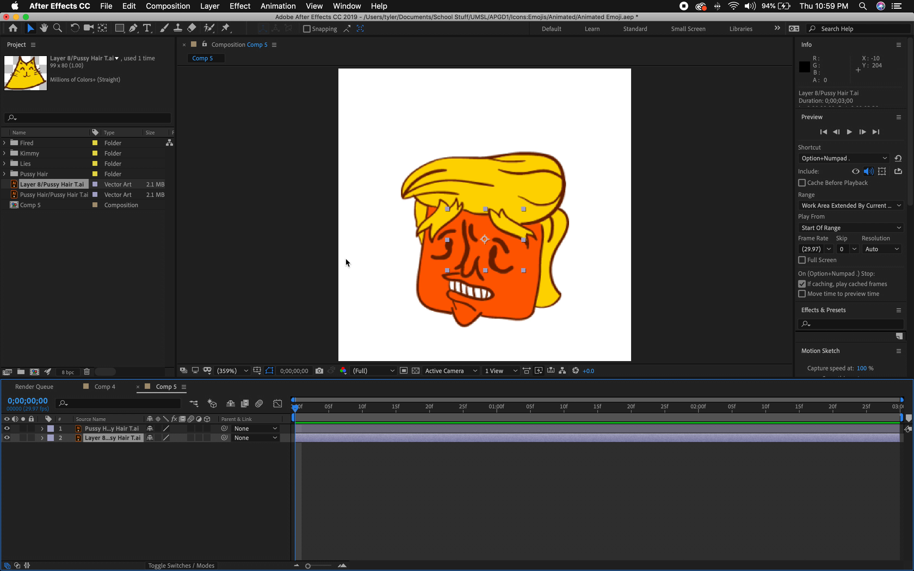
left_click_drag(512, 226, 510, 131)
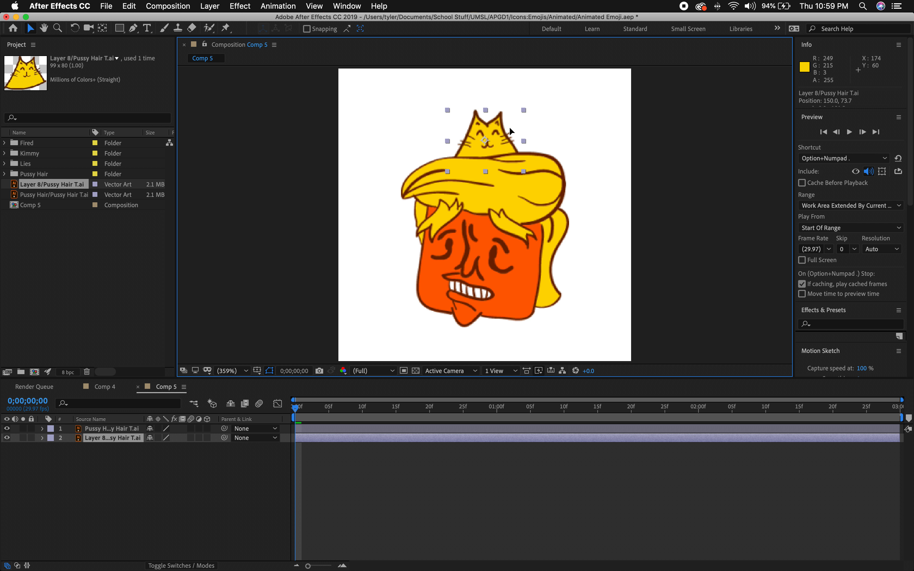
key("Right")
key("Right")
key("Right")
key("Right")
key("Right")
key("Right")
key("Right")
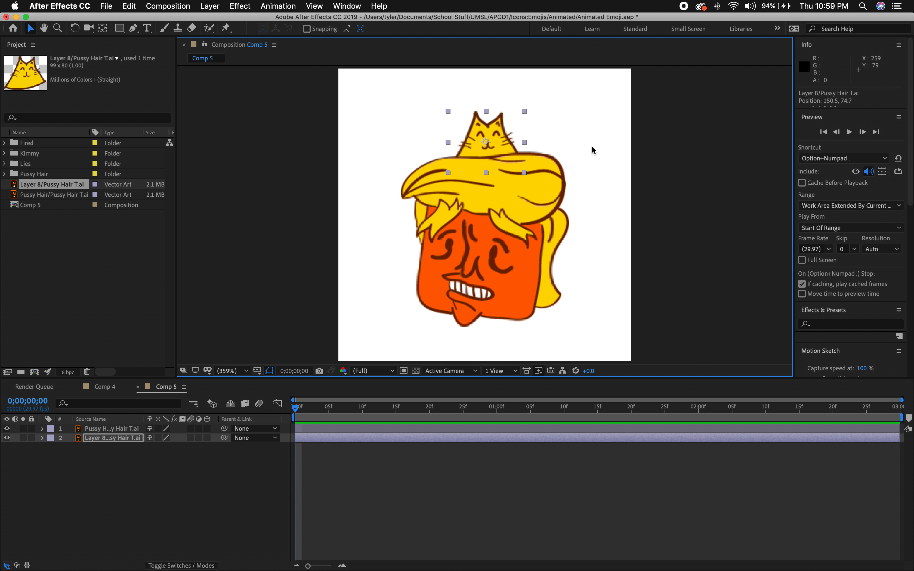
key("Down")
key("Left")
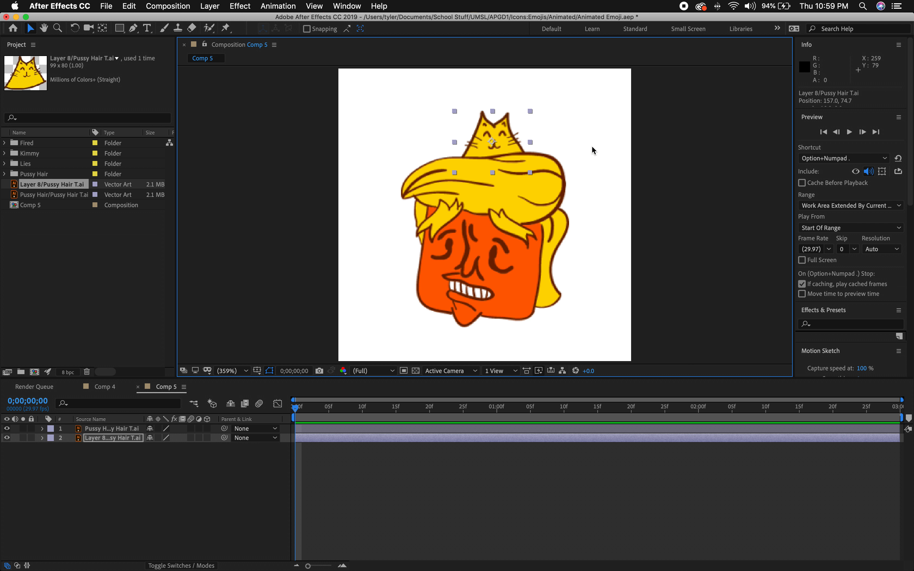
key("Left")
key("Left")
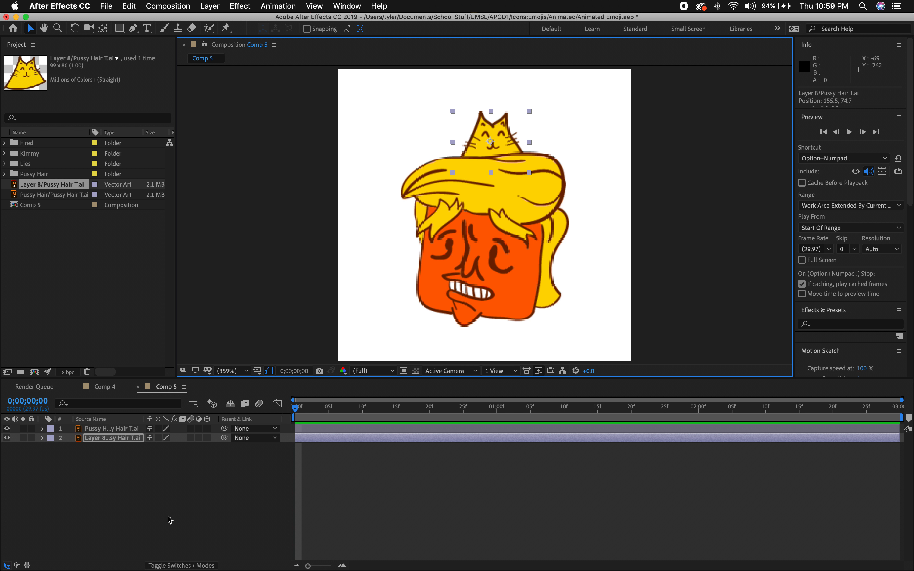
left_click(102, 485)
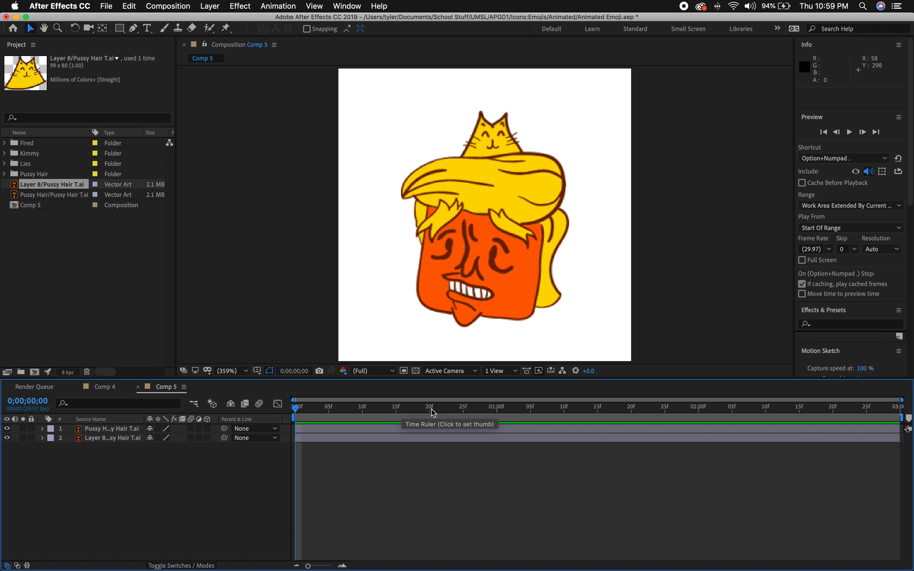
Step: Keyframe the cat layer's Position at 0;00;01;00, and at 0;00;00;10 move it down behind the hair to 155.5, 136.5
left_click(498, 408)
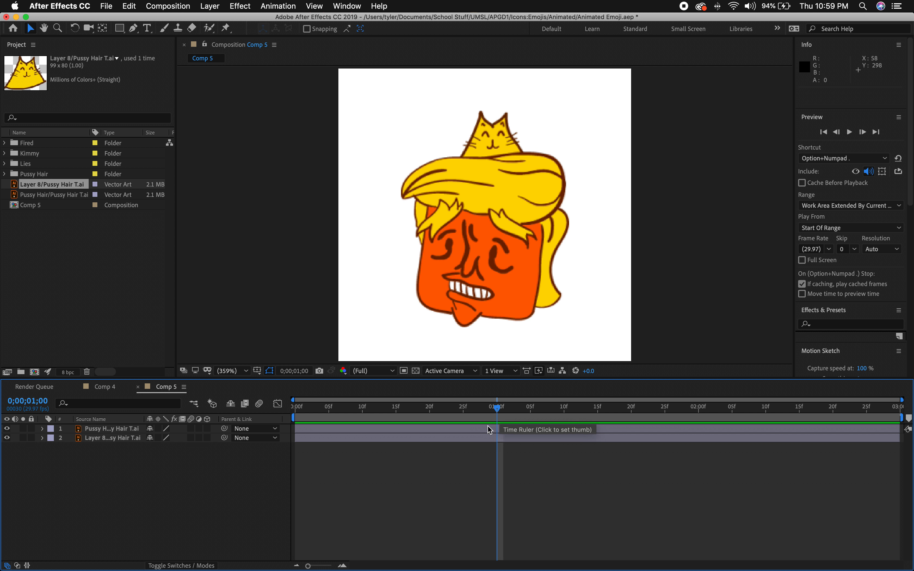
mouse_move(1, 405)
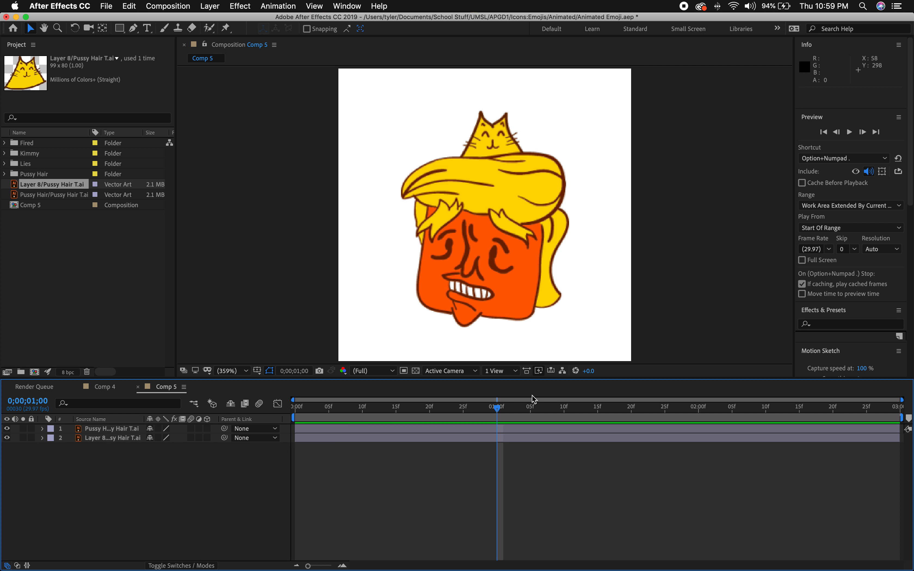
left_click(43, 438)
left_click(51, 448)
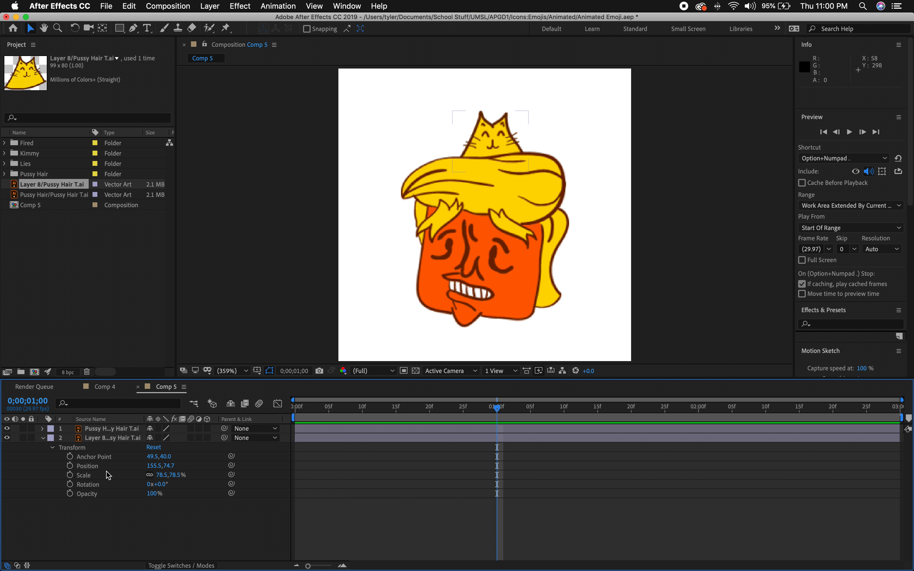
left_click(70, 467)
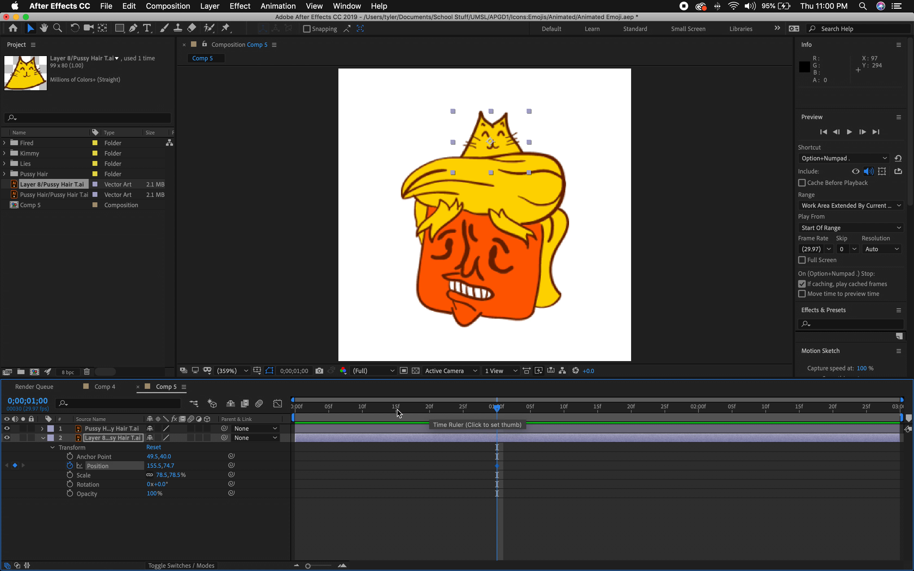
left_click(363, 410)
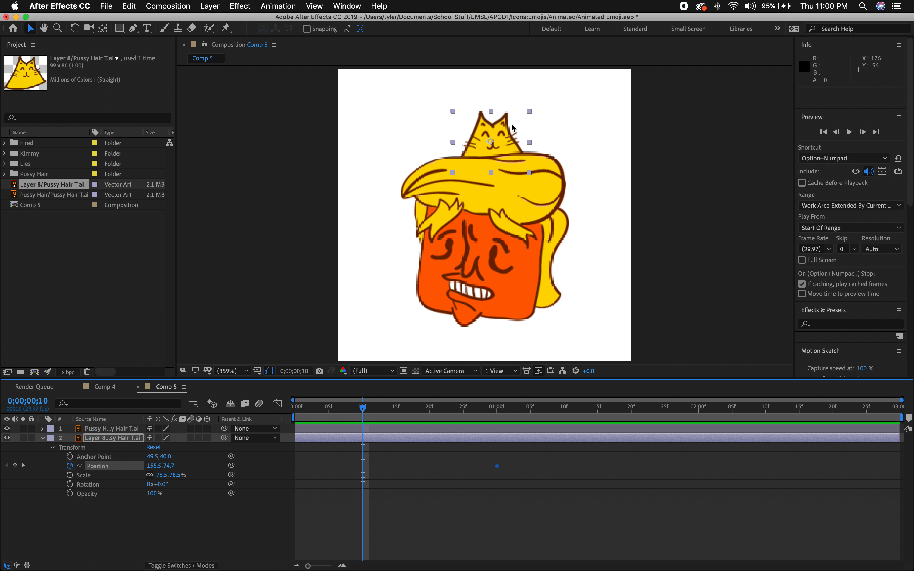
left_click_drag(506, 144, 502, 192)
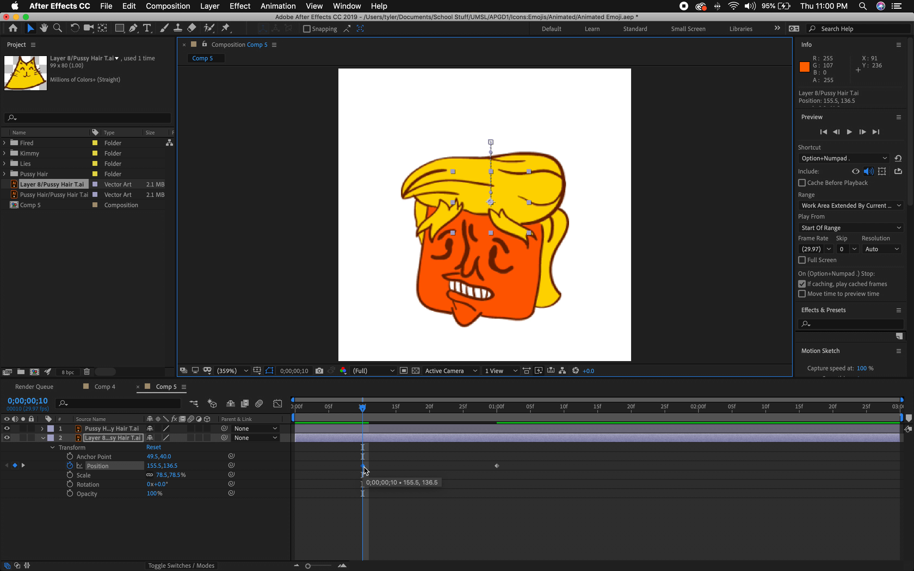
Step: Preview the cat's pop-up animation and collapse the cat layer's properties
key("space")
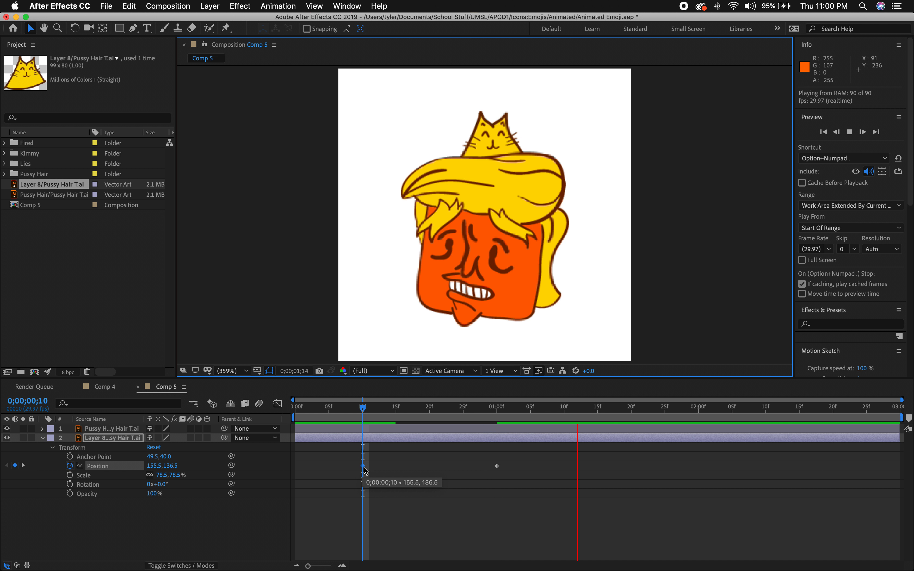
key("space")
left_click(343, 409)
key("space")
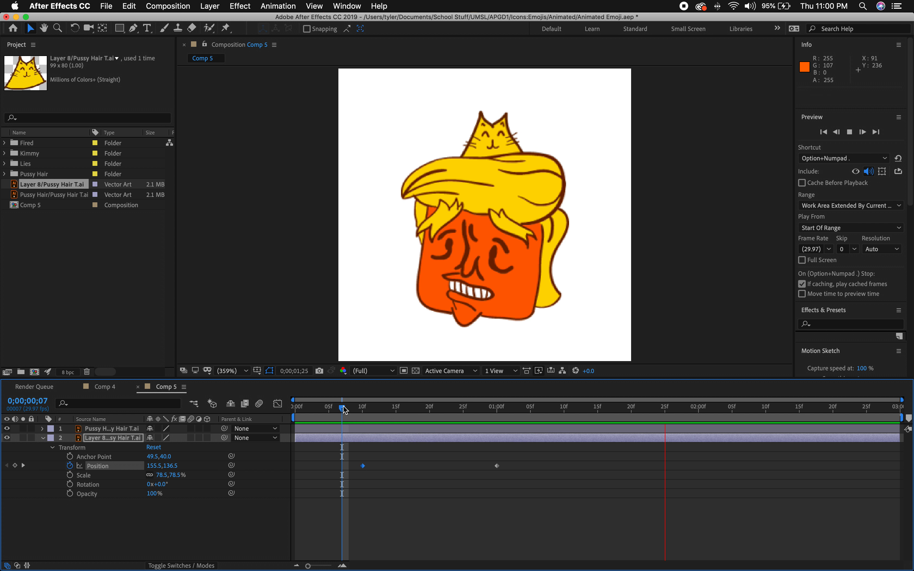
key("space")
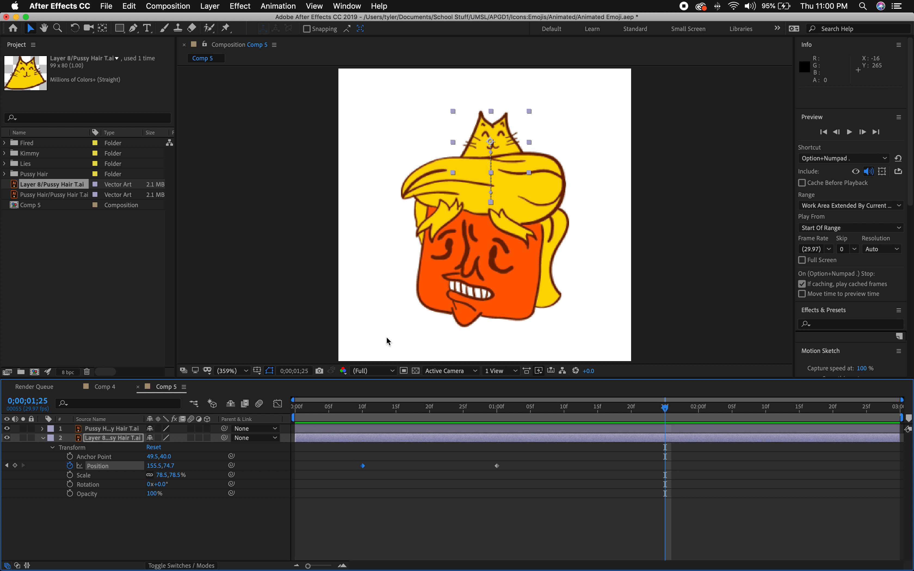
left_click(355, 410)
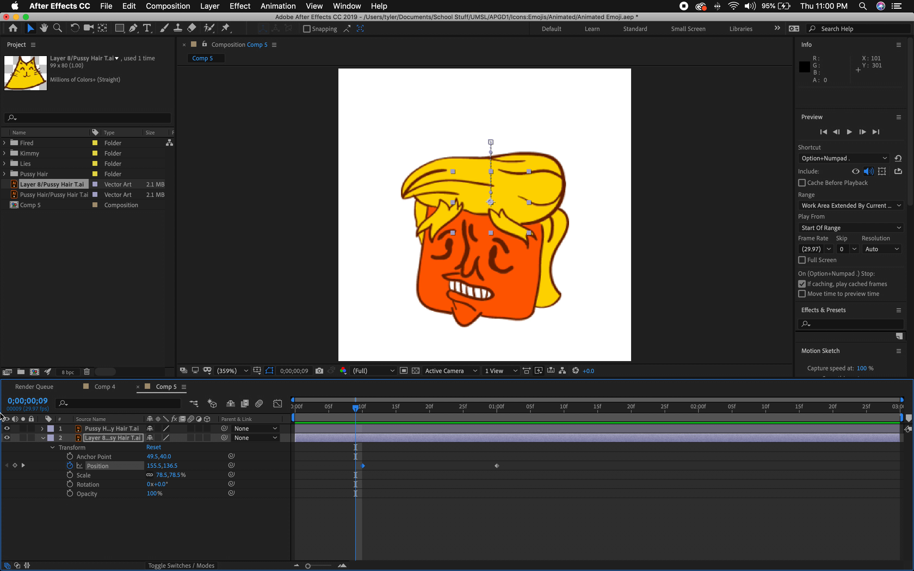
left_click(42, 438)
left_click(90, 452)
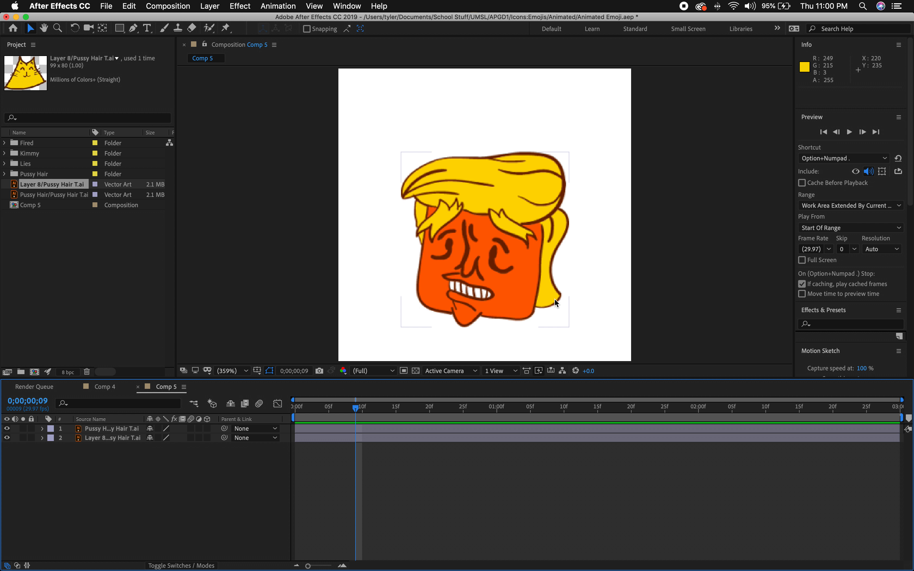
Step: At 0;00;00;00, place the head layer's first puppet pin where the hair meets the upper right edge of the face
left_click(551, 235)
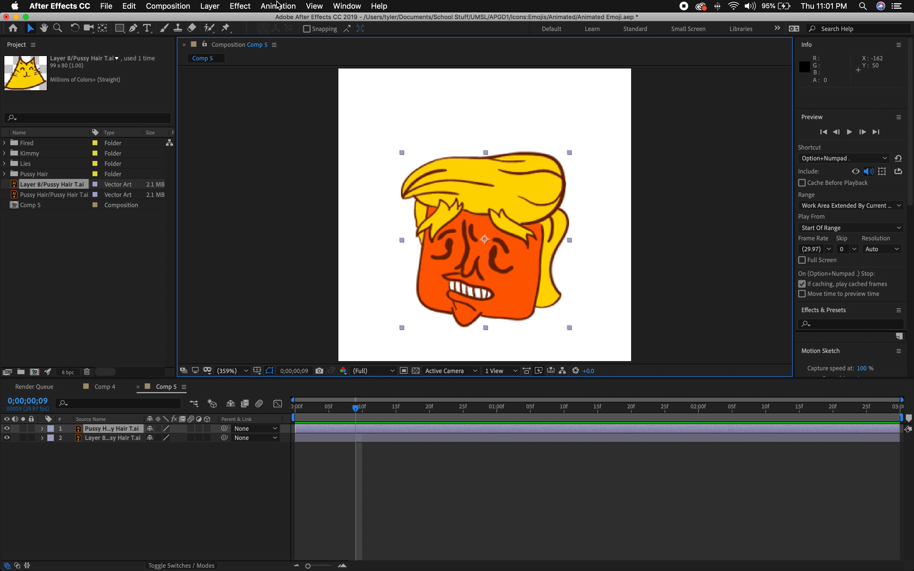
left_click_drag(314, 407, 242, 407)
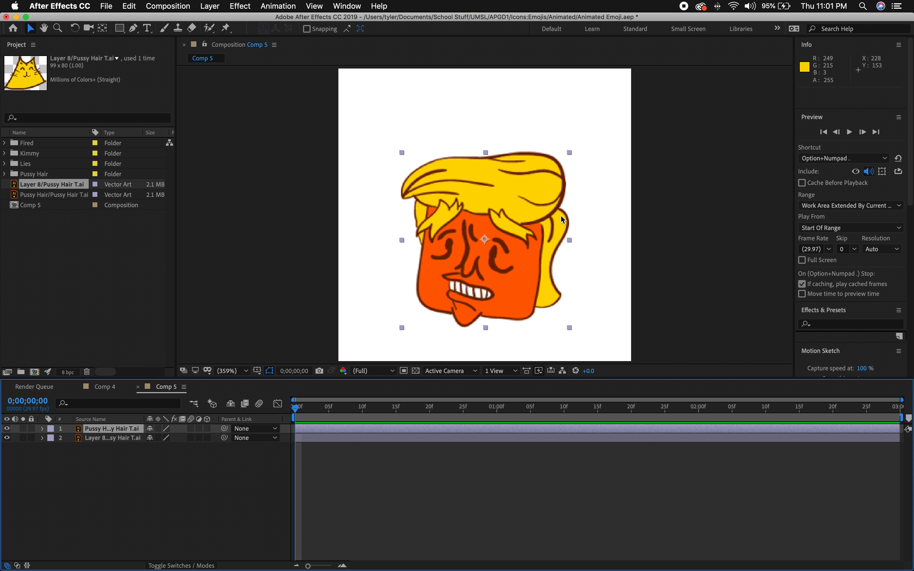
left_click(226, 29)
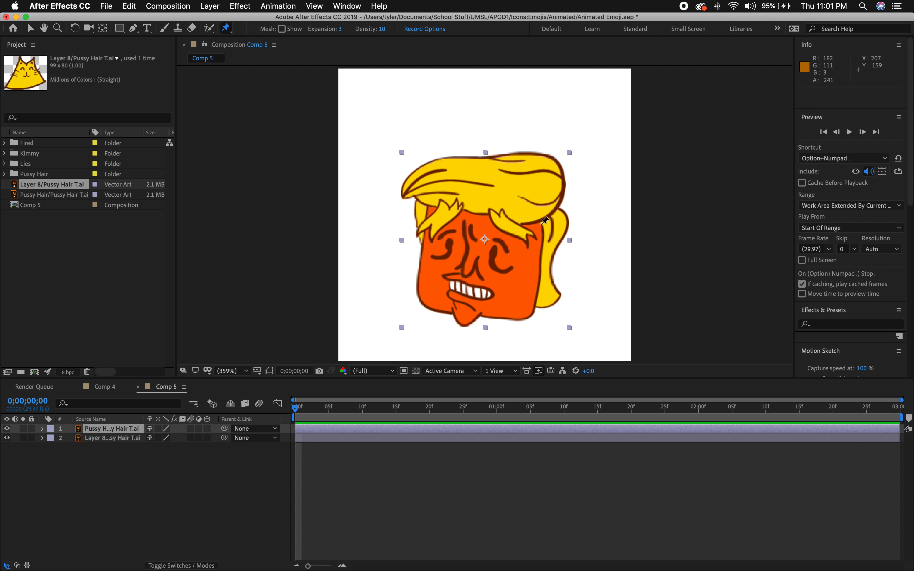
scroll(544, 221, "up", 5)
key("h")
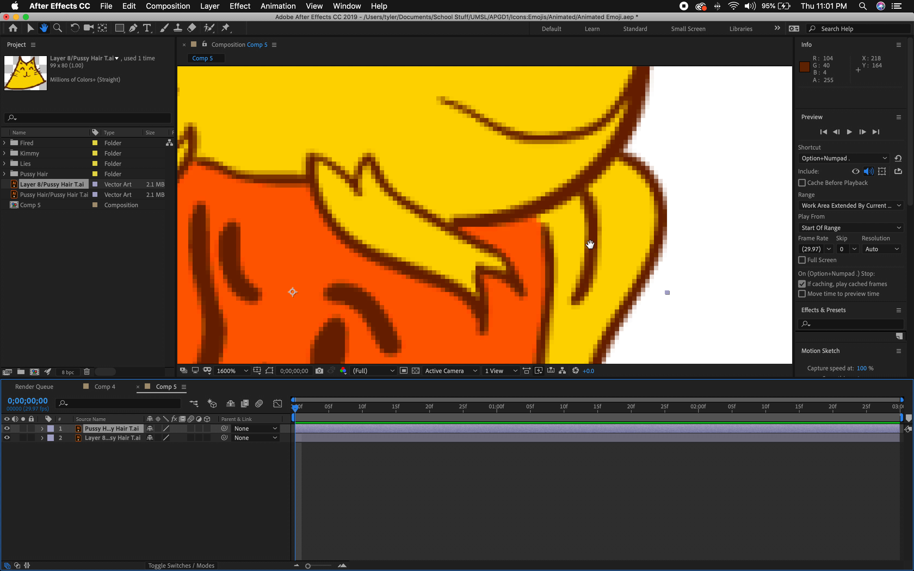
left_click_drag(590, 244, 590, 159)
key("super+p")
scroll(593, 158, "down", 2)
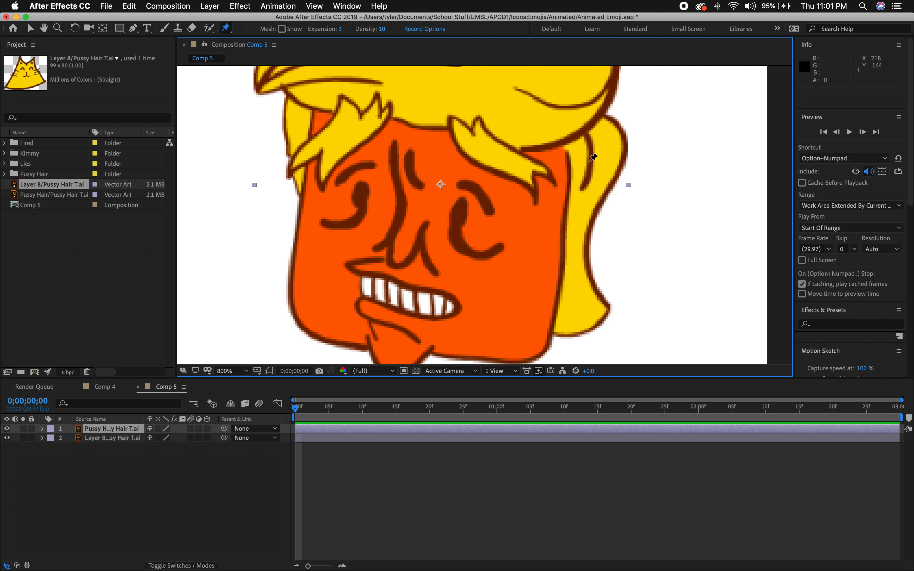
left_click(565, 147)
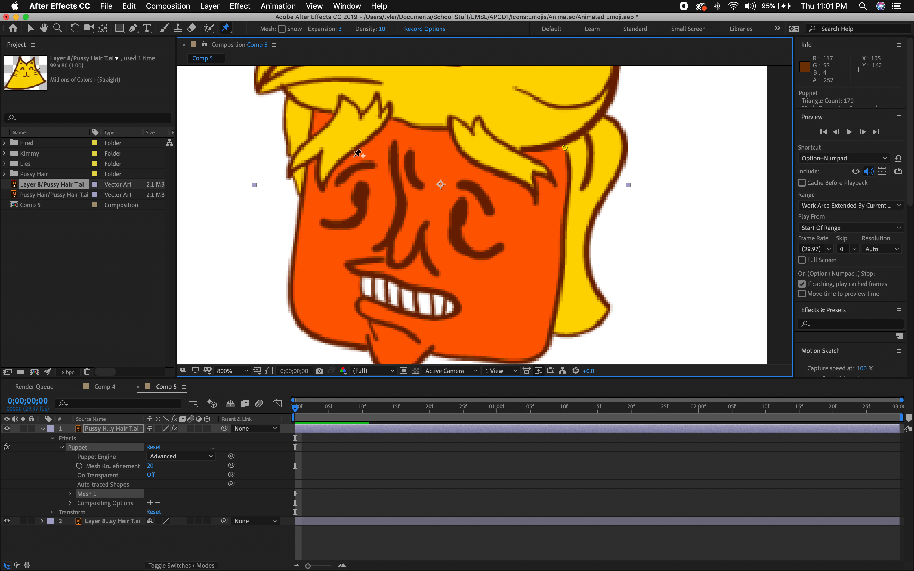
Step: Add a closely spaced row of puppet pins down the right edge of the face and around the jaw corner
left_click(569, 163)
left_click(569, 180)
left_click(567, 198)
left_click(565, 218)
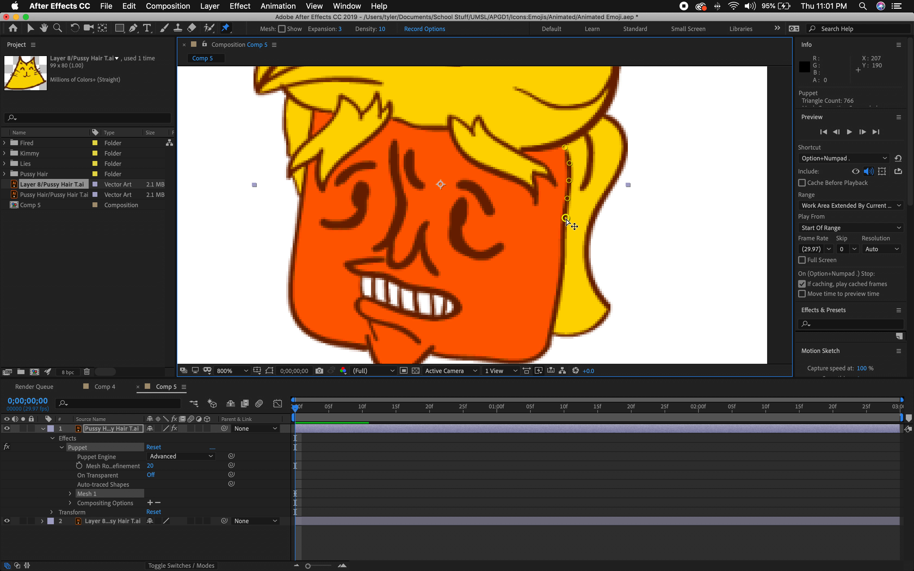
left_click(565, 235)
left_click(564, 251)
left_click(562, 273)
left_click(559, 295)
left_click(554, 310)
left_click(551, 328)
left_click(549, 341)
left_click(542, 353)
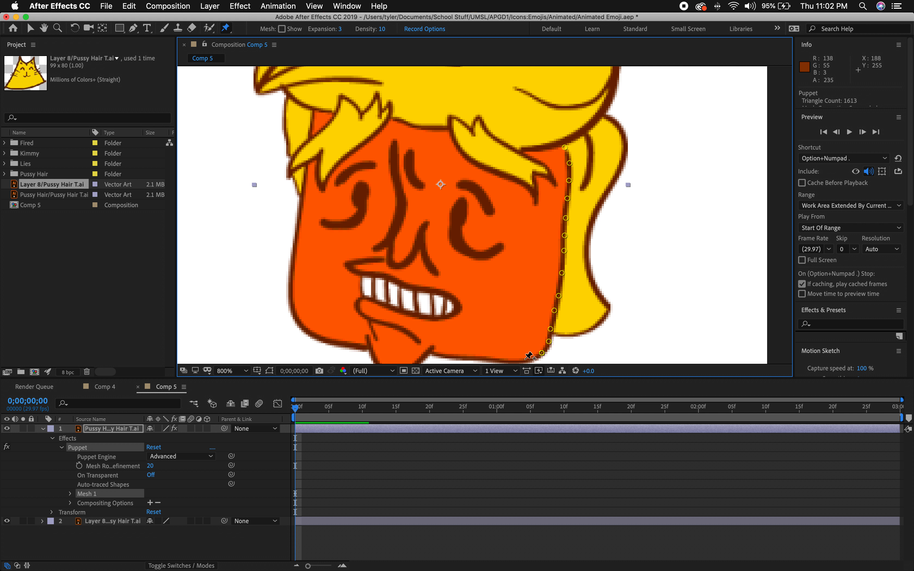
left_click(522, 360)
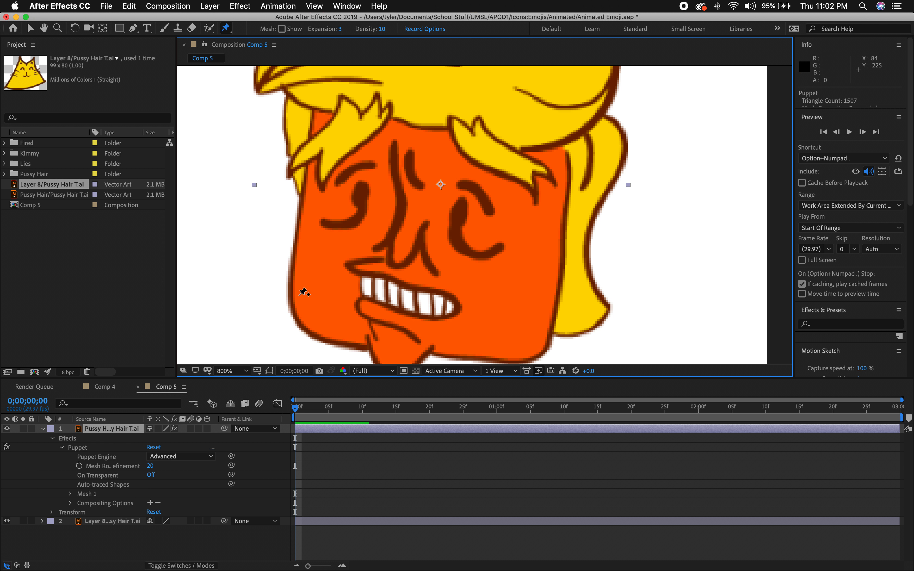
Step: Pin the left side of the chin, the left jaw corner, the left cheek edge and the hair at the left temple
left_click(366, 336)
left_click(373, 356)
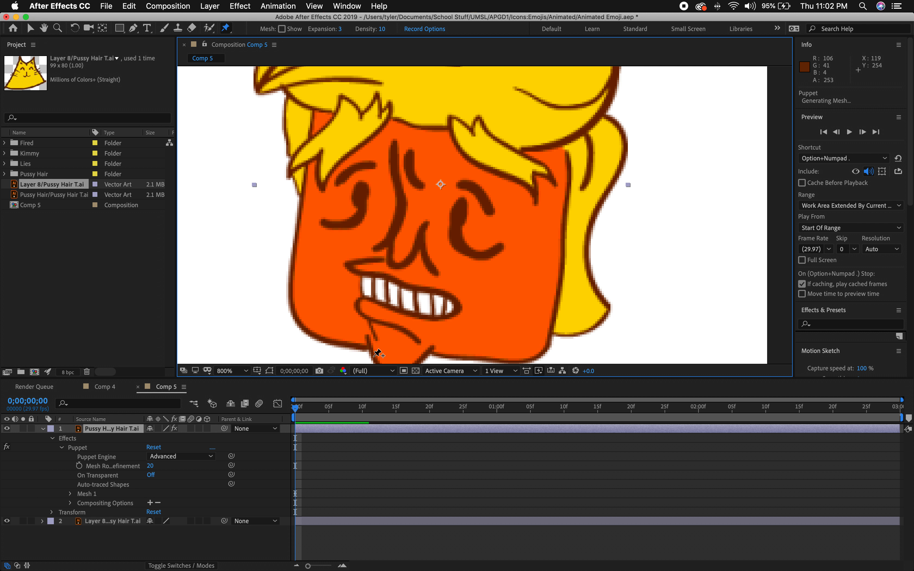
left_click(298, 322)
left_click(301, 204)
left_click(284, 115)
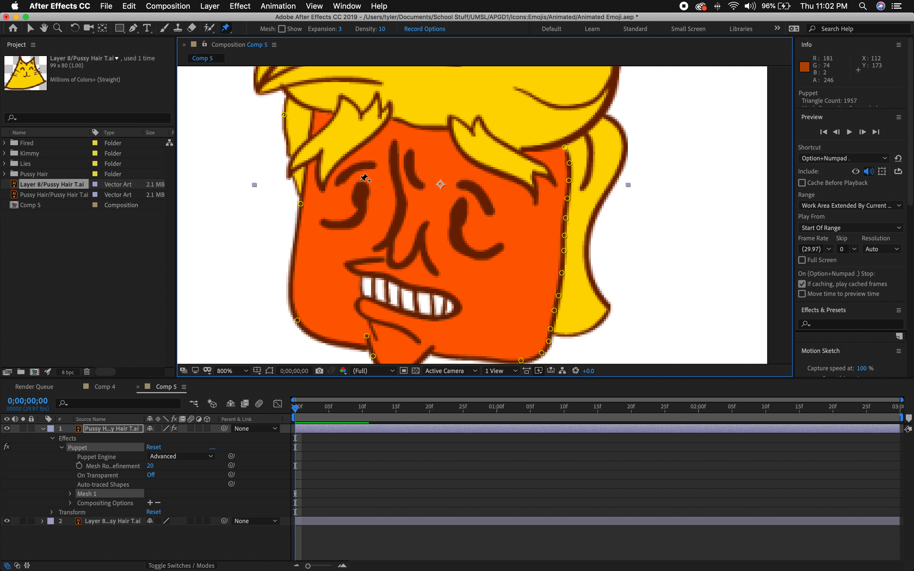
Step: Fit the composition in view, pin the back hair at its upper joint and lower tip, and pull the tip pin outward to the right
left_click(234, 370)
left_click(236, 388)
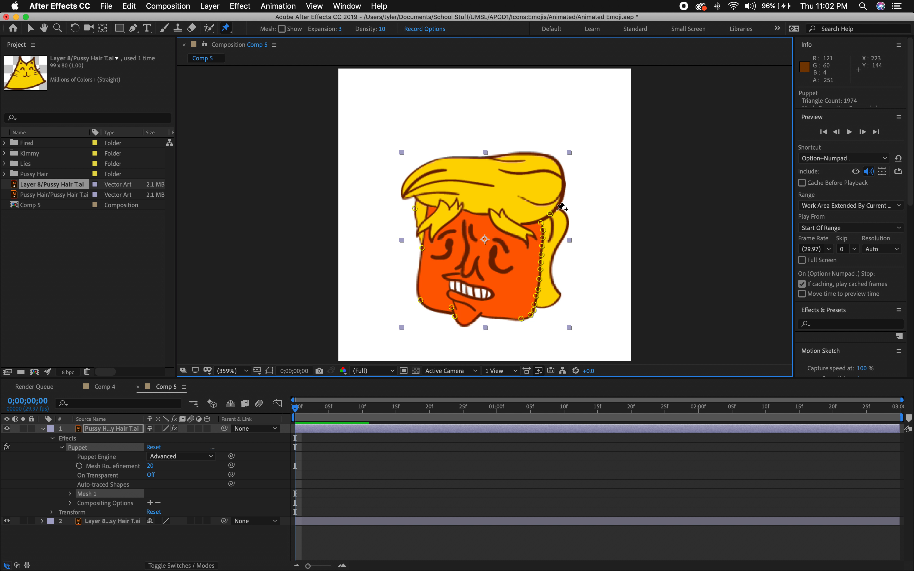
left_click(558, 208)
left_click(561, 296)
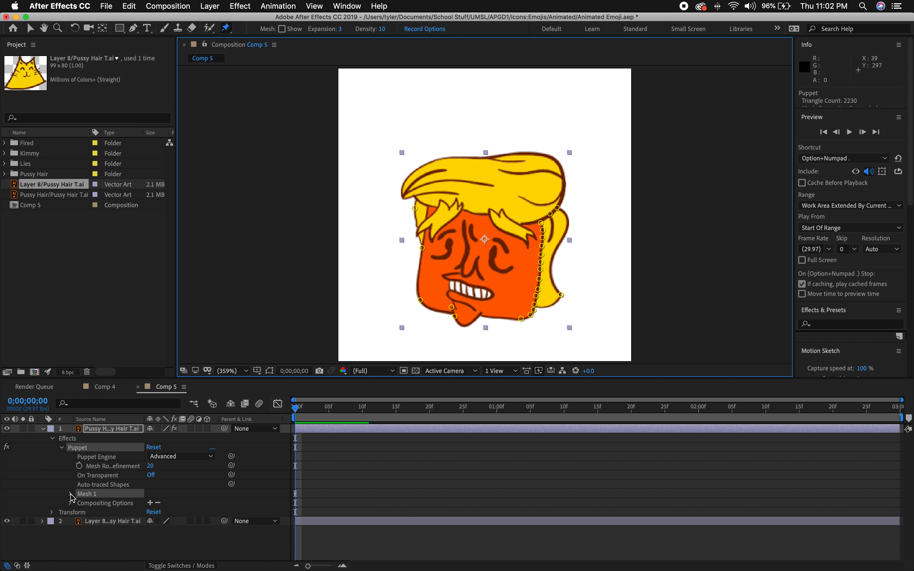
mouse_move(561, 295)
left_mouse_down()
mouse_move(578, 260)
mouse_move(565, 298)
left_mouse_up()
mouse_move(566, 259)
left_mouse_down()
mouse_move(573, 318)
mouse_move(578, 302)
mouse_move(590, 311)
mouse_move(706, 193)
mouse_move(391, 394)
mouse_move(493, 333)
mouse_move(604, 362)
mouse_move(563, 312)
mouse_move(571, 287)
mouse_move(606, 306)
mouse_move(589, 302)
left_mouse_up()
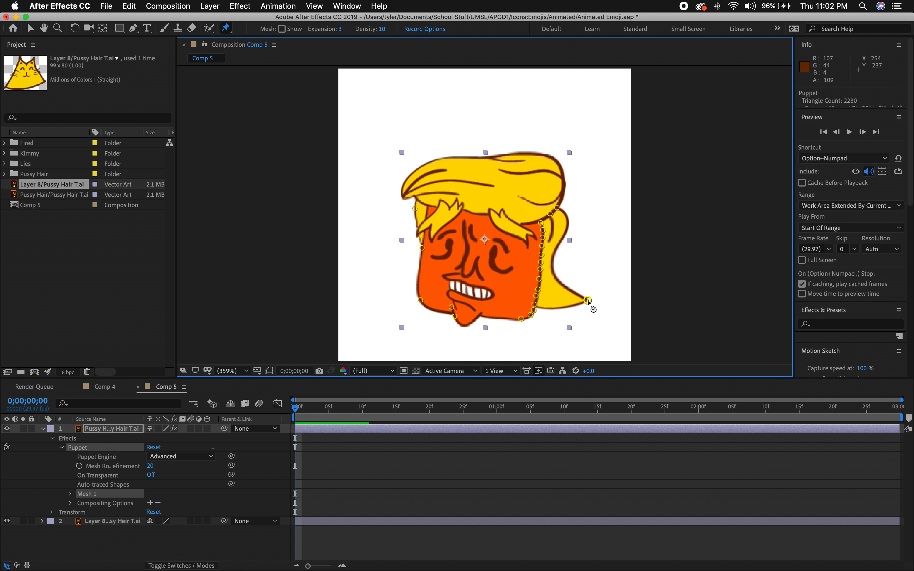